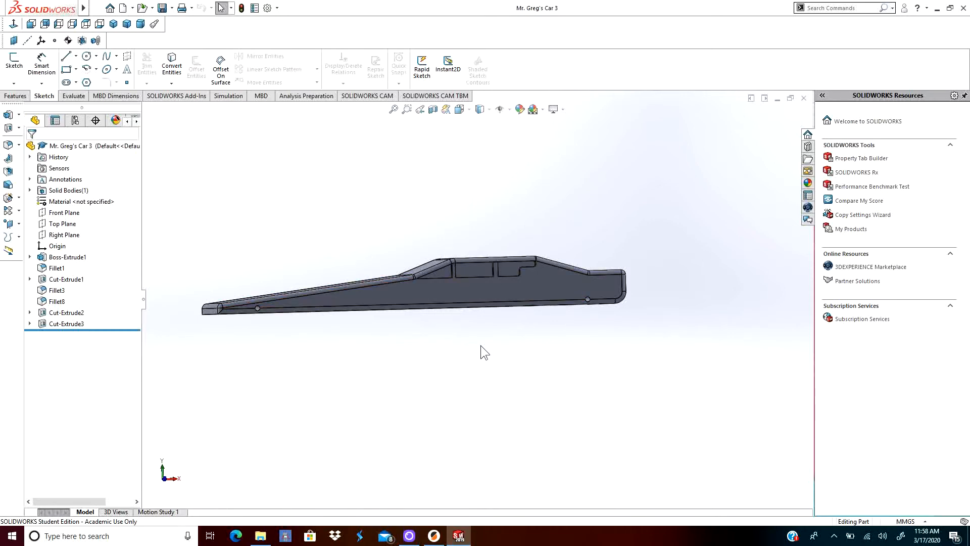
Begin saving a copy of the car part with STL as the file type
middle_drag(480, 346, 488, 374)
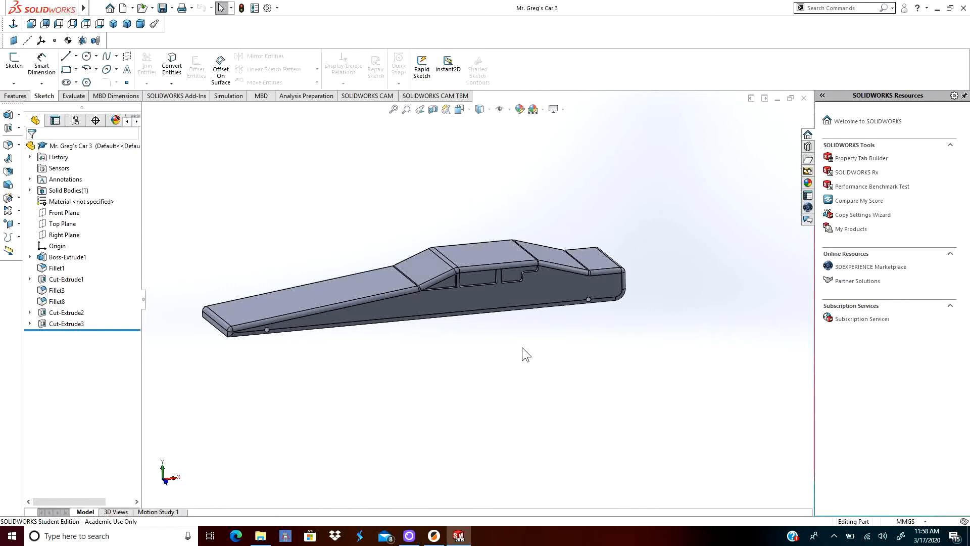
click(172, 8)
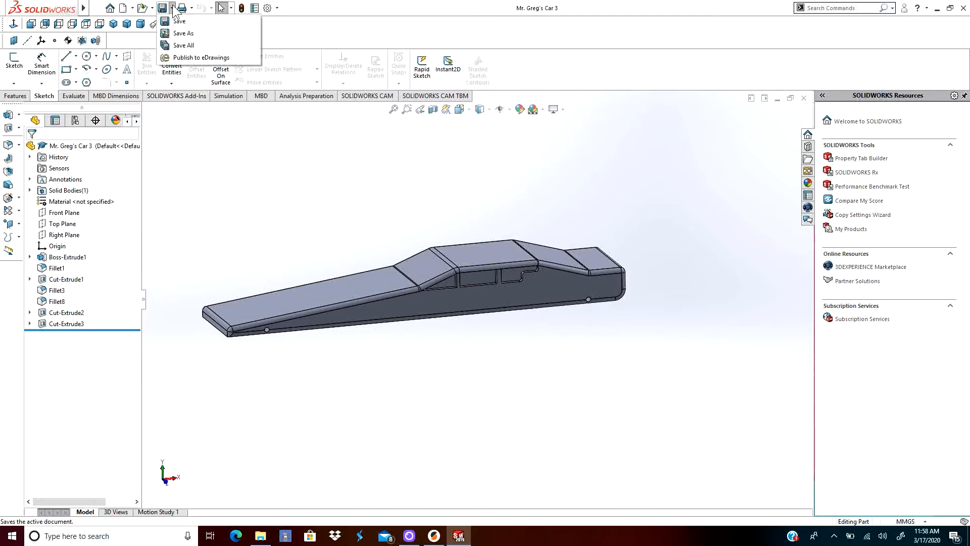
click(177, 33)
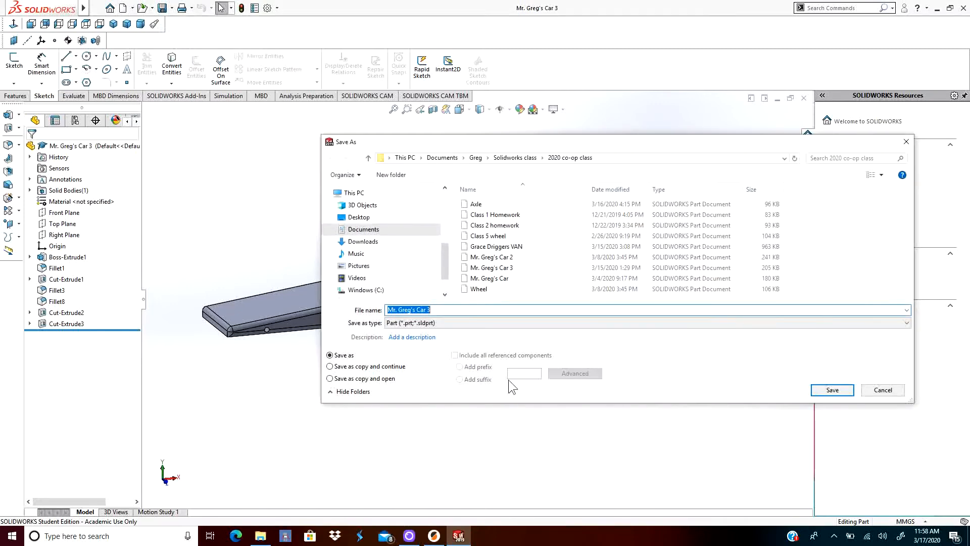
click(907, 323)
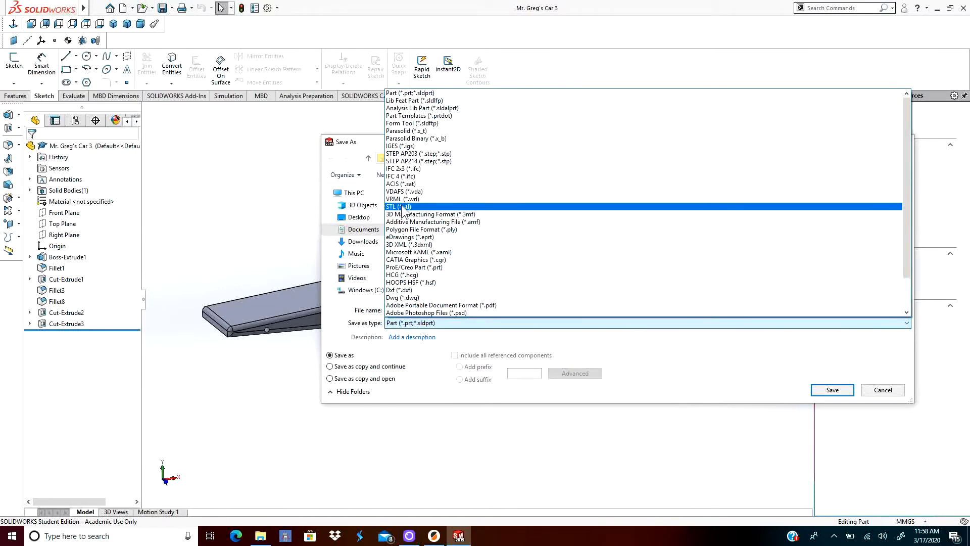
click(404, 207)
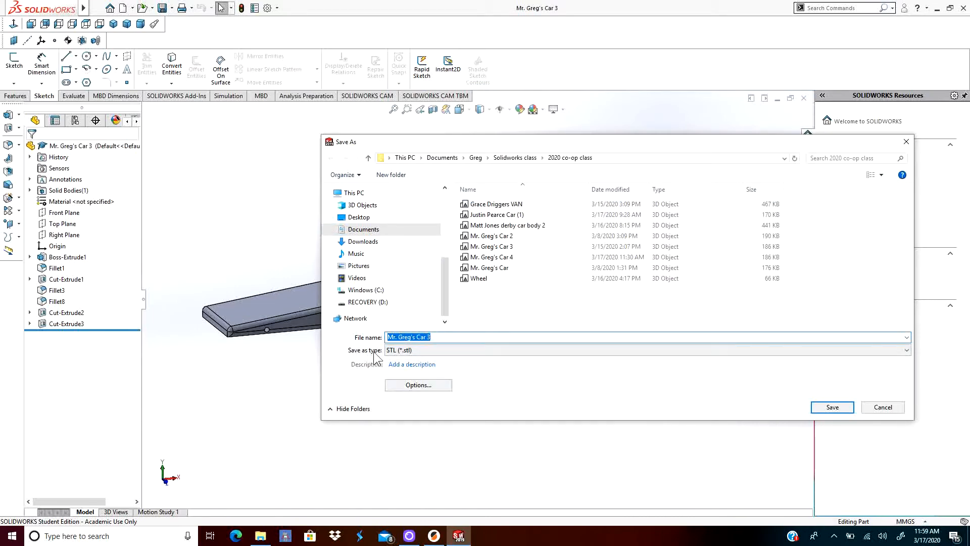
Change the number at the end of the STL file name to 5 and save to the 2020 co-op class folder
click(450, 337)
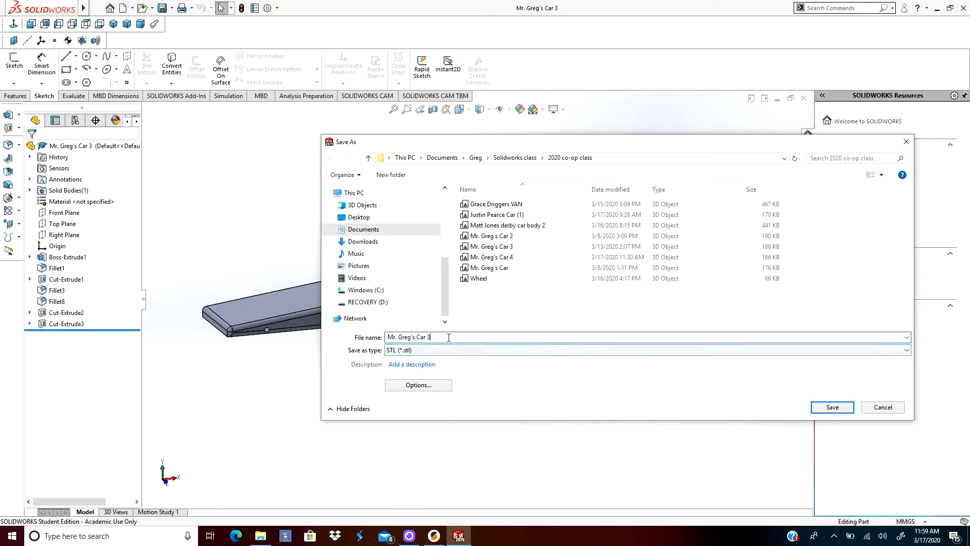
key(BackSpace)
text(4)
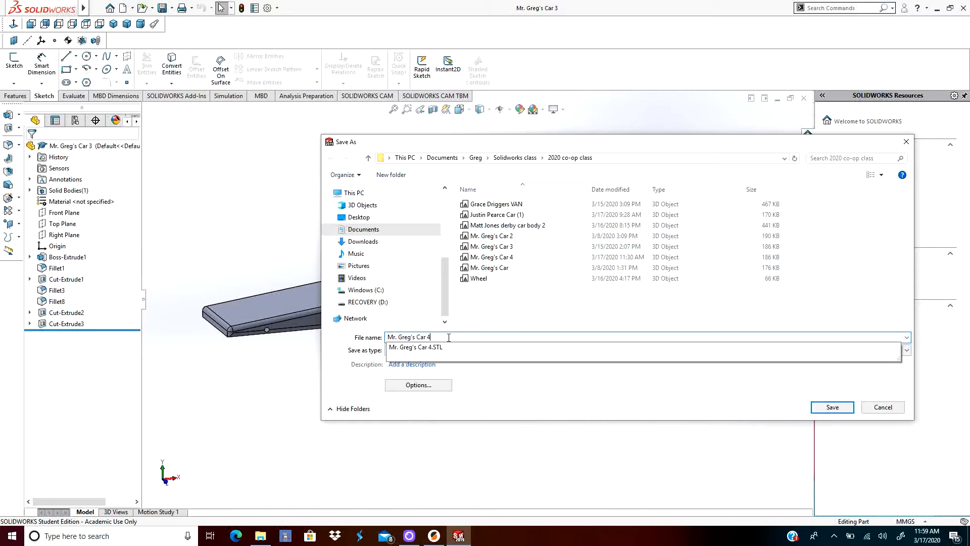
key(BackSpace)
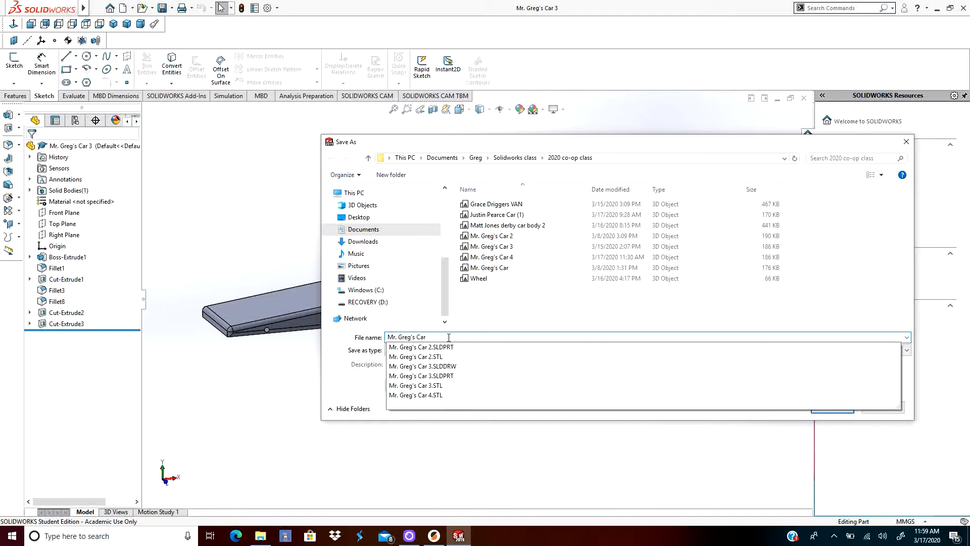
text(5)
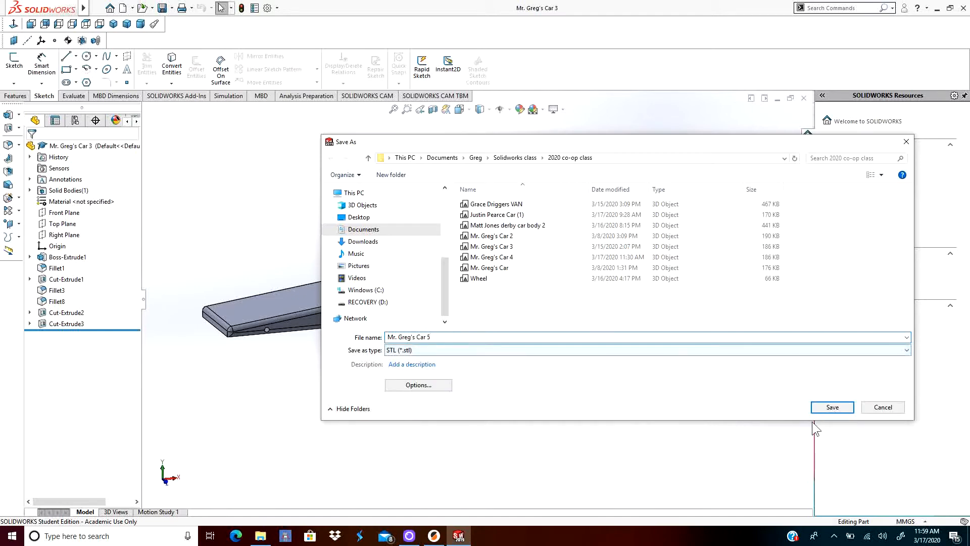
click(832, 407)
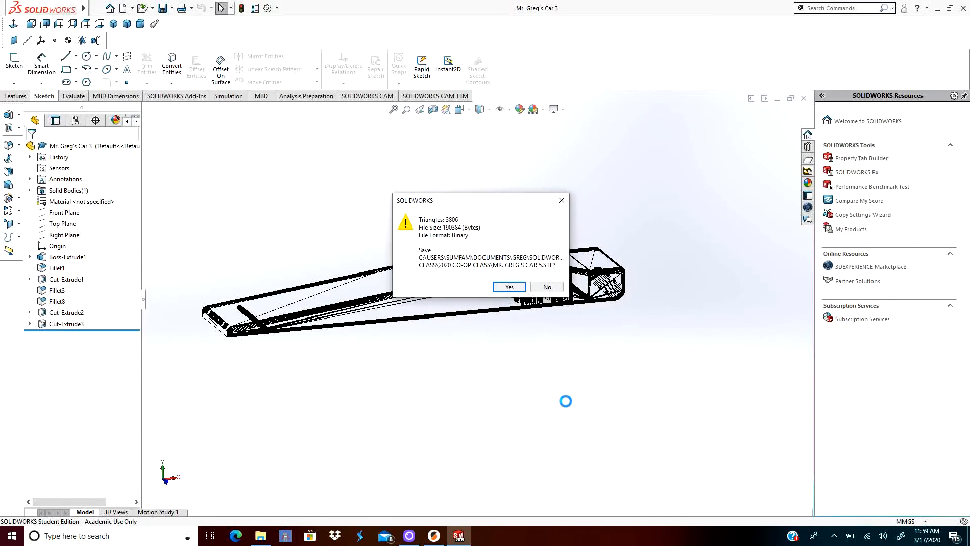
Lower the computer's speaker volume to 36
click(882, 537)
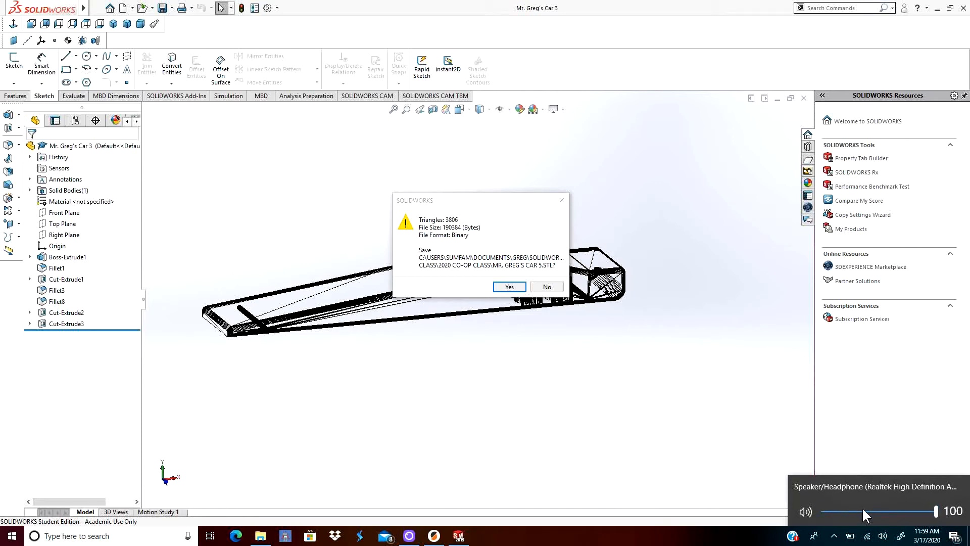
drag(935, 511, 862, 509)
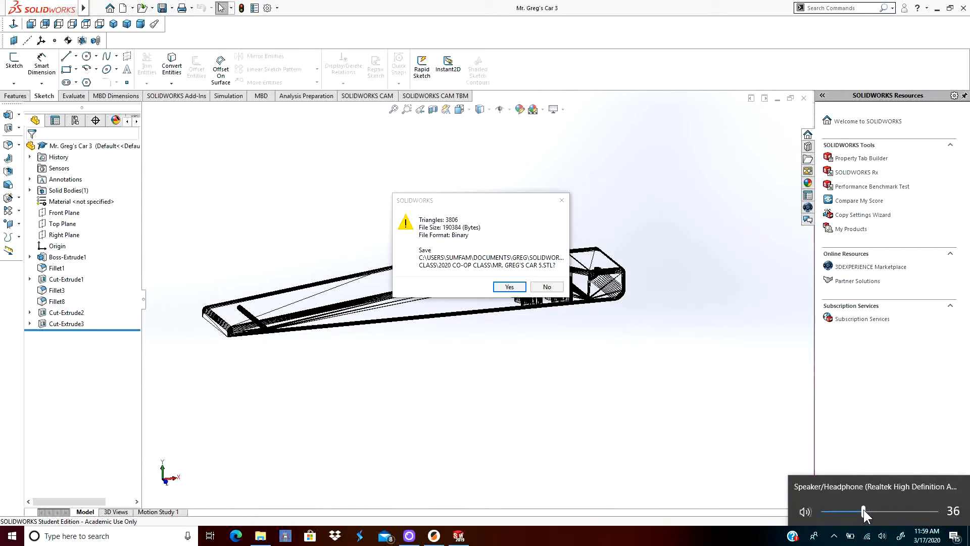
click(644, 422)
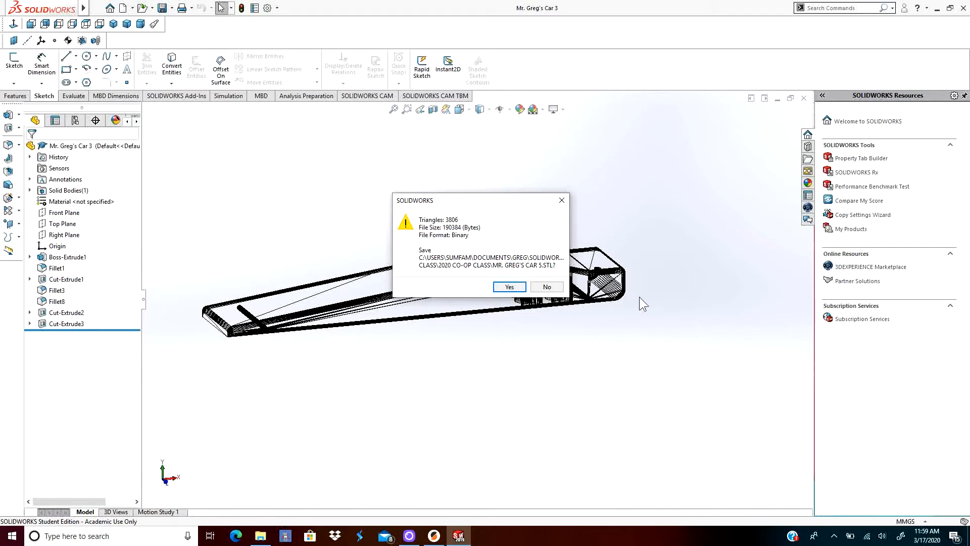
Confirm the STL export and switch to PrusaSlicer in a maximized window
click(513, 289)
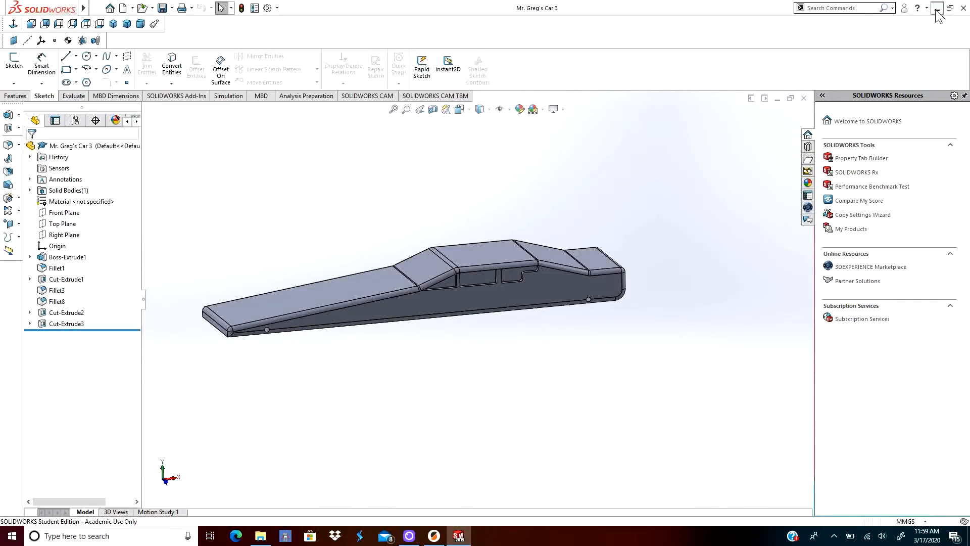
click(937, 8)
click(434, 535)
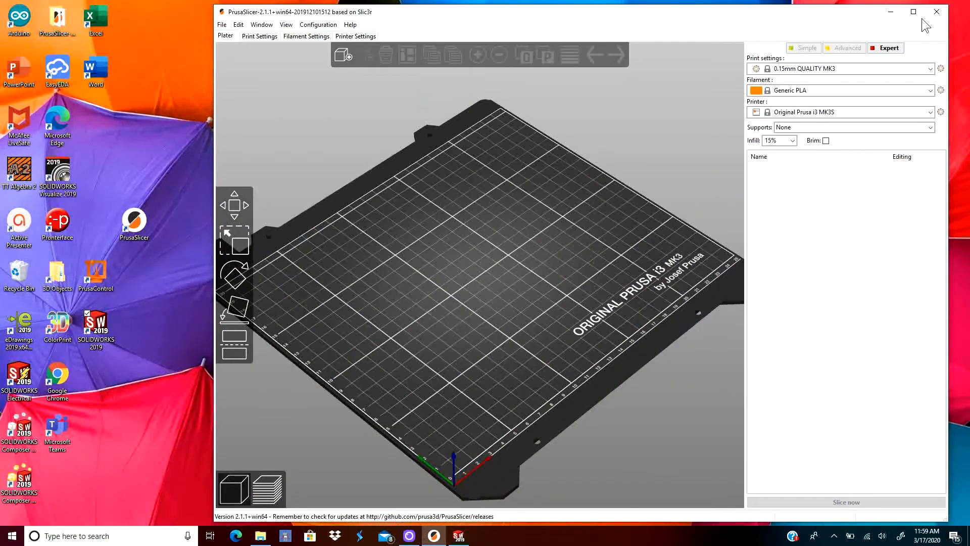
click(914, 11)
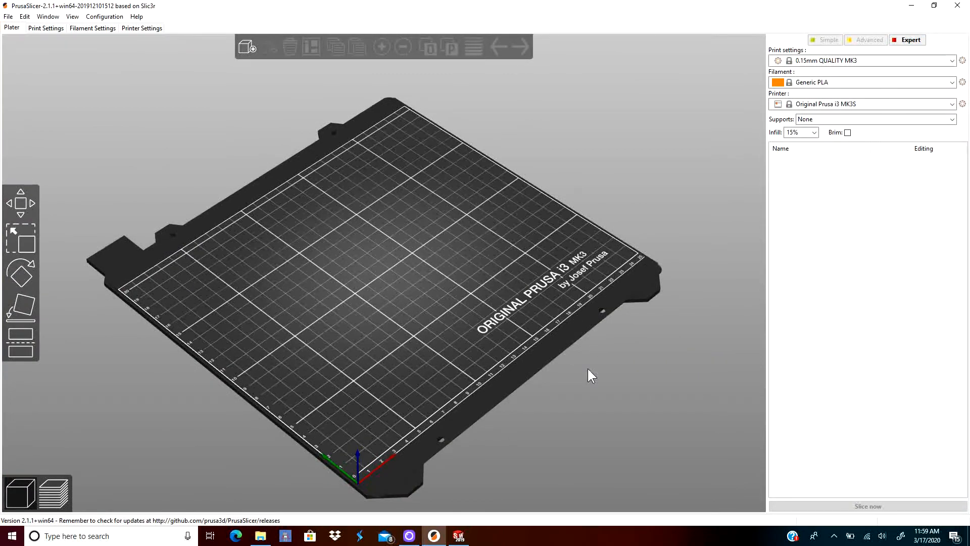
Import the "derby car body 2" STL model from the 2020 co-op class folder onto the print bed
middle_drag(587, 370, 584, 355)
drag(583, 354, 580, 345)
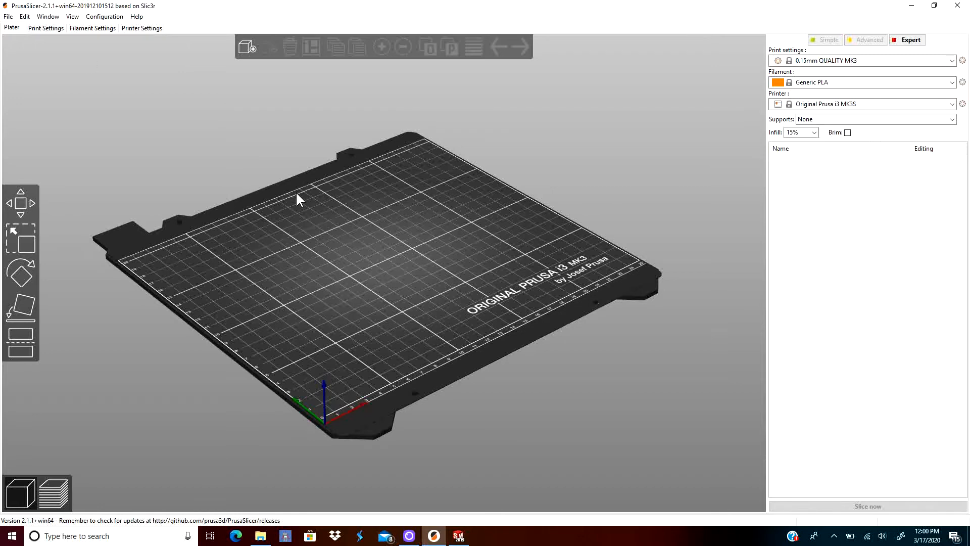
click(9, 17)
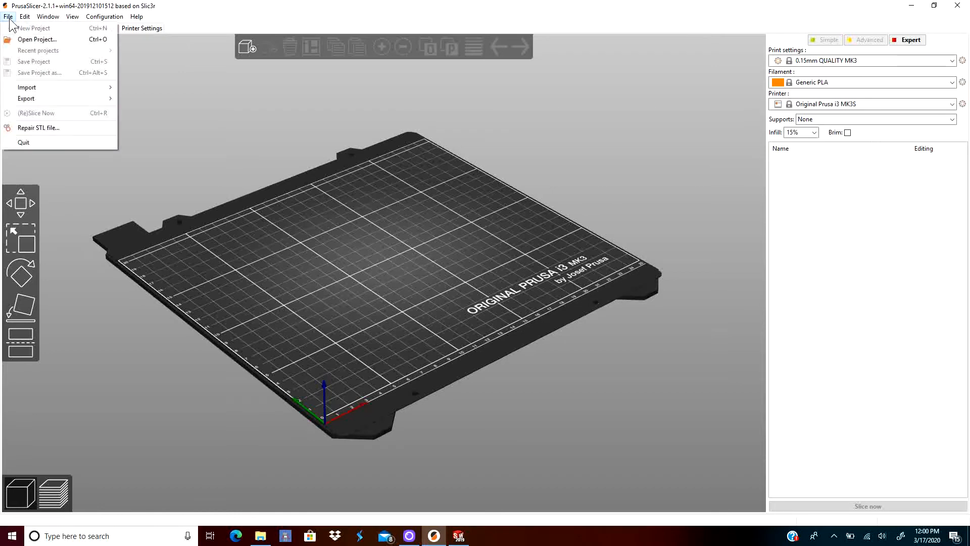
mouse_move(32, 90)
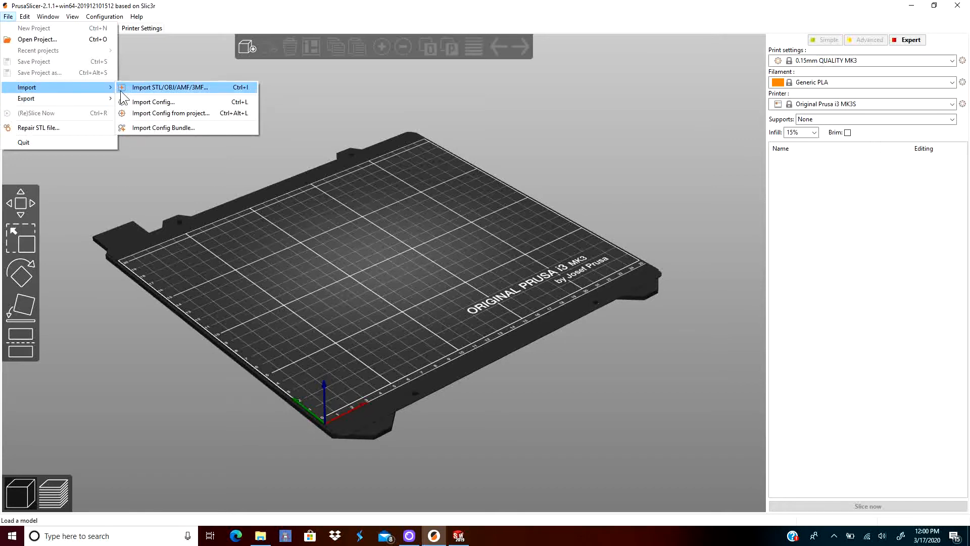
click(153, 87)
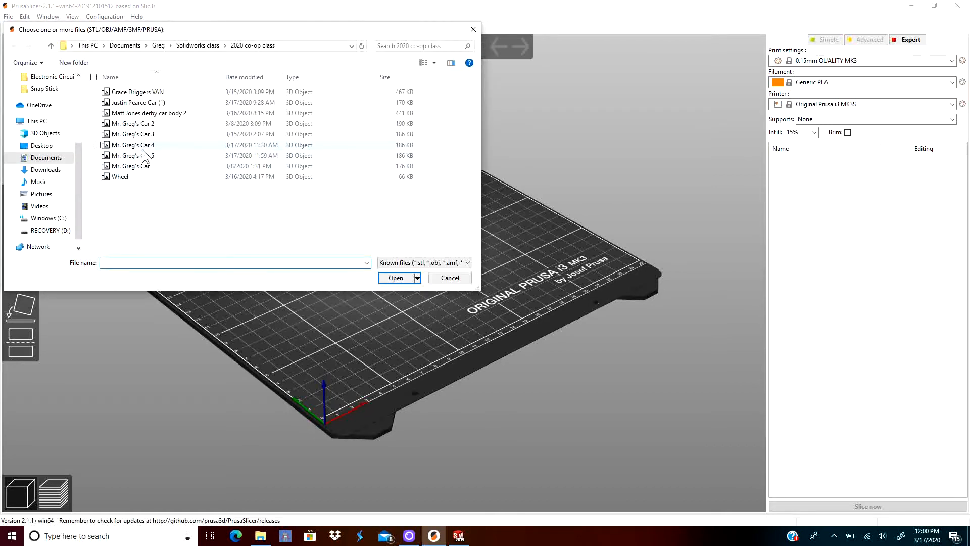
click(136, 113)
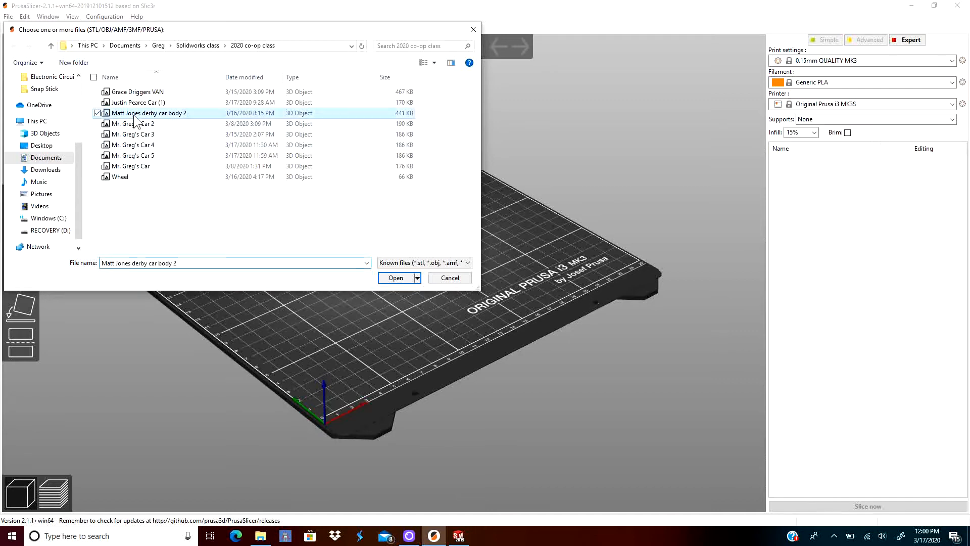
click(387, 277)
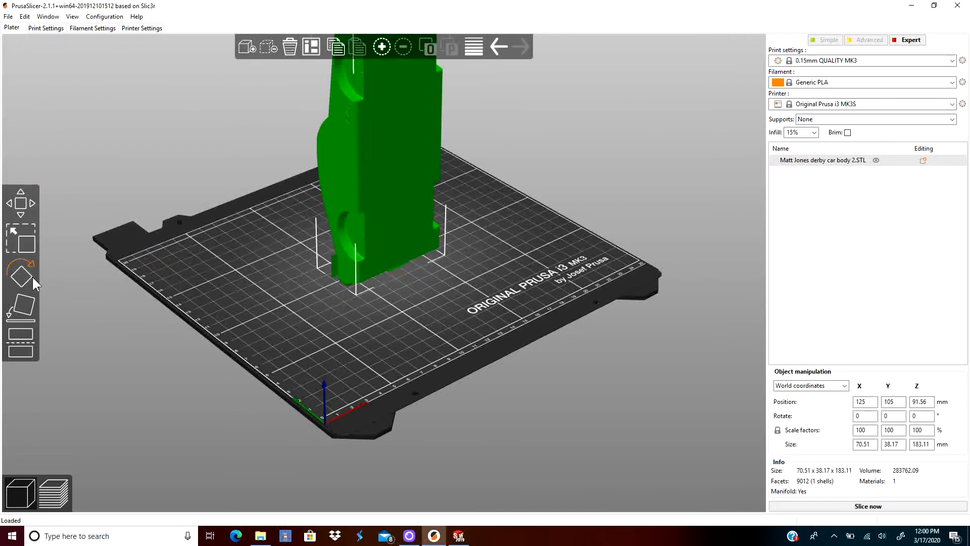
Lay the upright car body flat on its underside using Place on face
scroll(556, 204, down, 6)
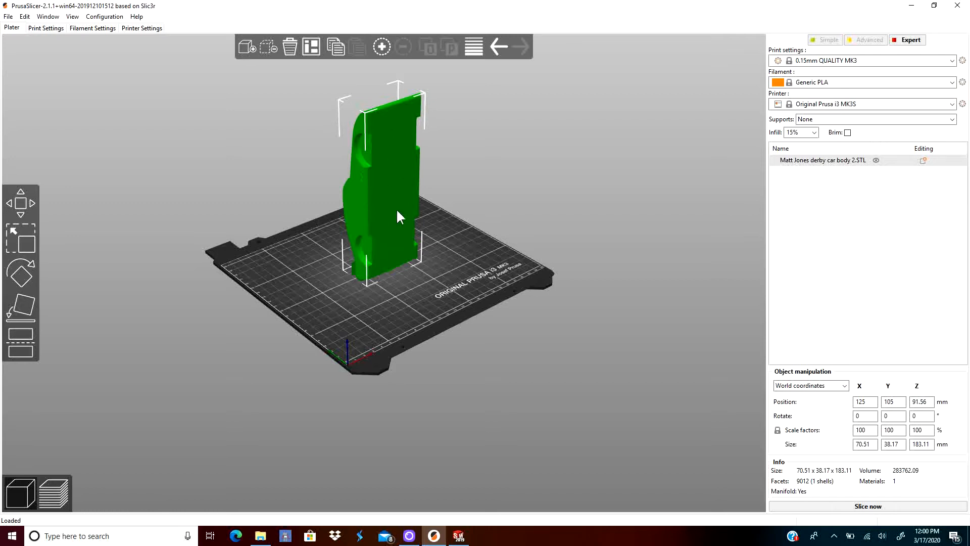
click(23, 307)
click(377, 186)
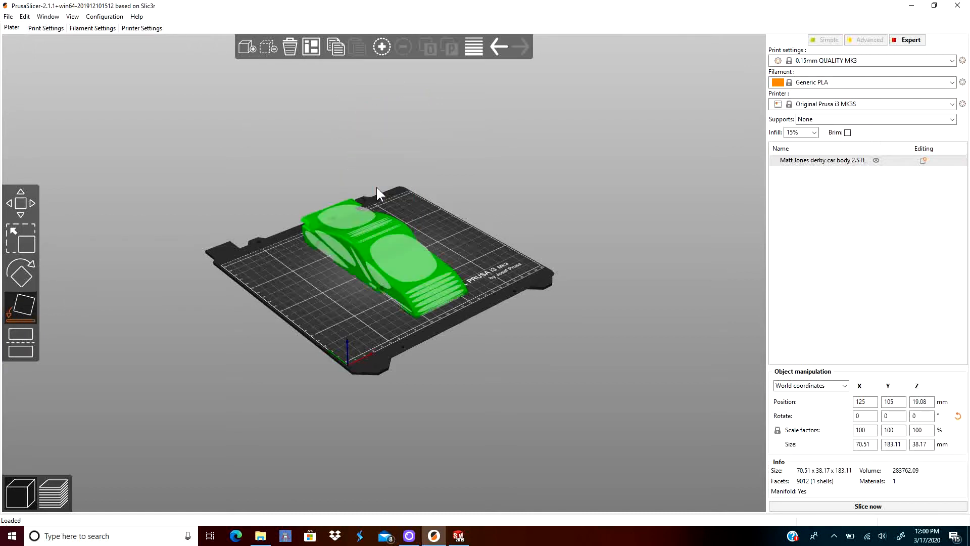
click(24, 306)
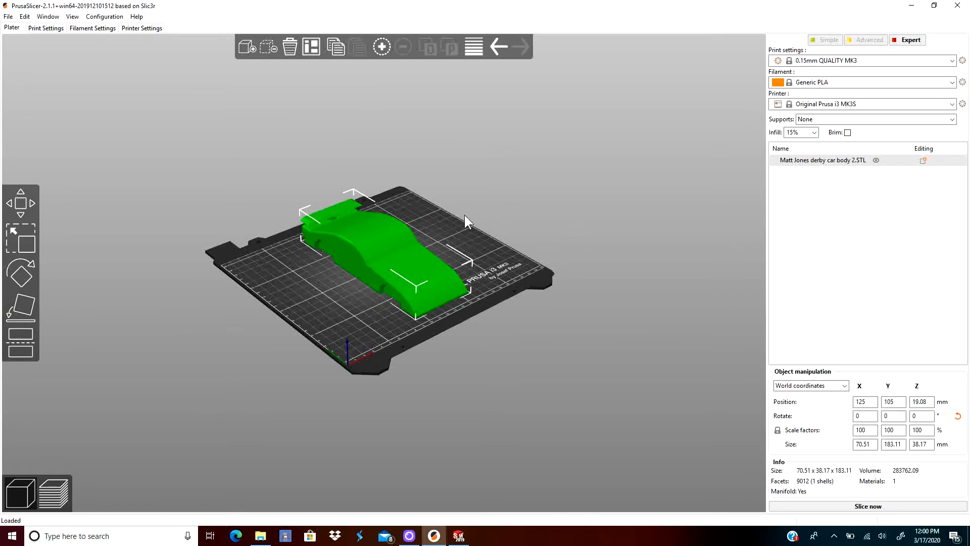
scroll(464, 216, up, 3)
drag(291, 336, 375, 312)
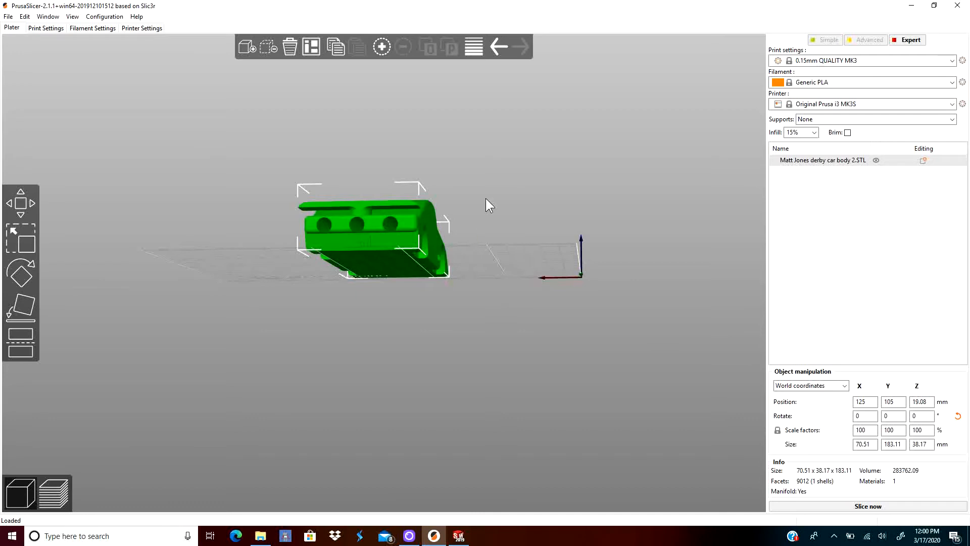
drag(465, 194, 442, 198)
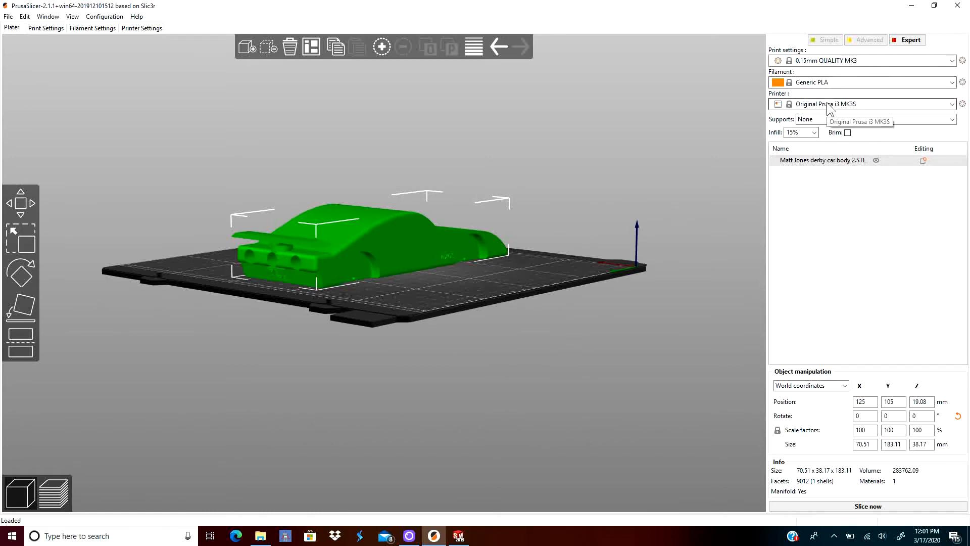
click(951, 119)
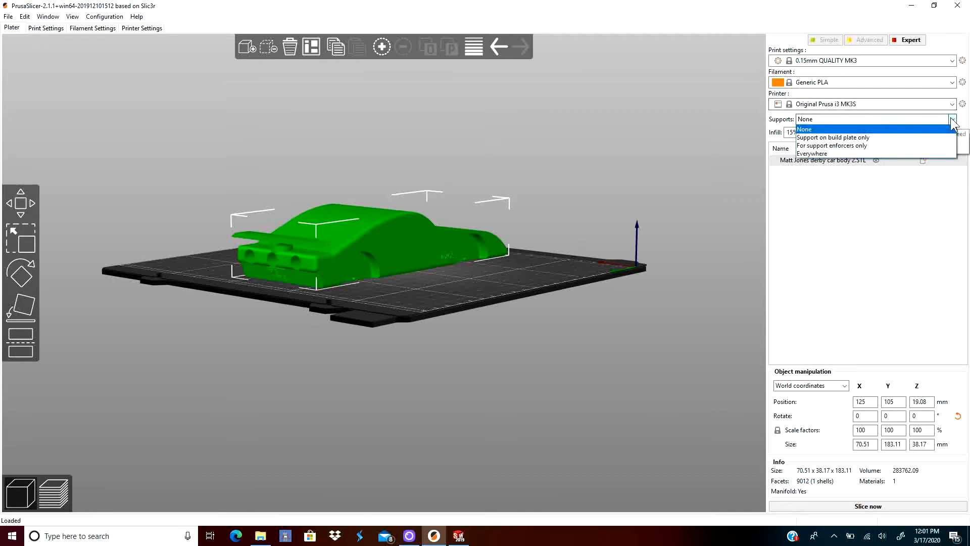
click(839, 145)
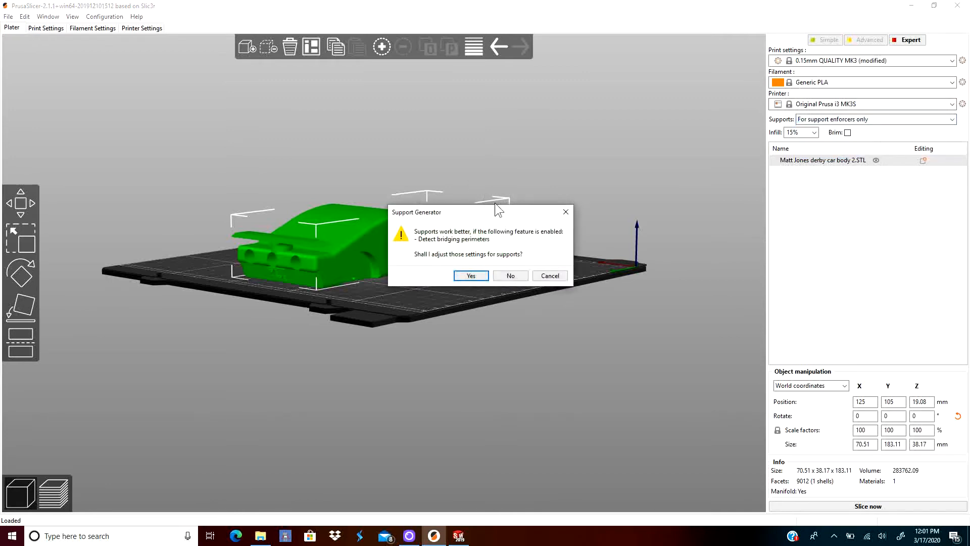
click(541, 274)
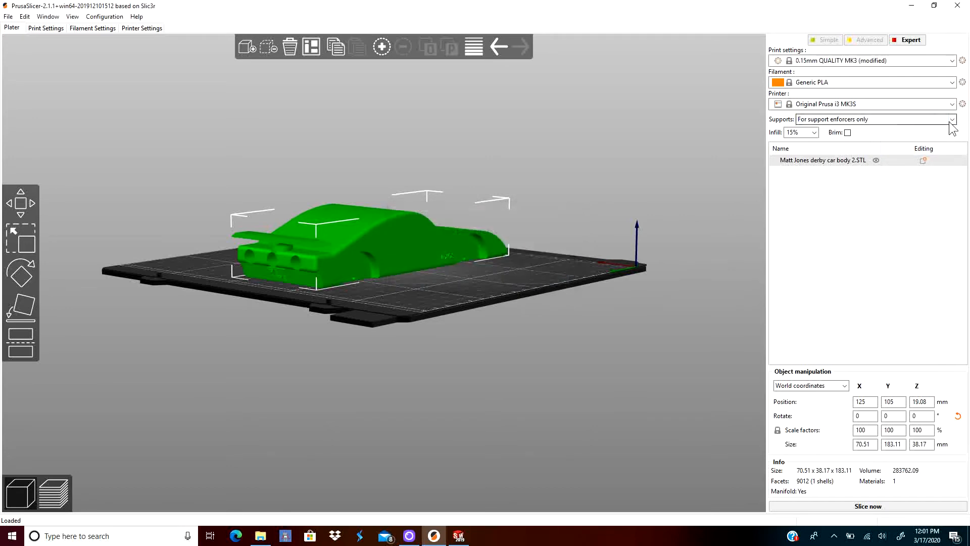
Set supports to Everywhere and accept enabling Detect bridging perimeters
click(951, 120)
click(825, 152)
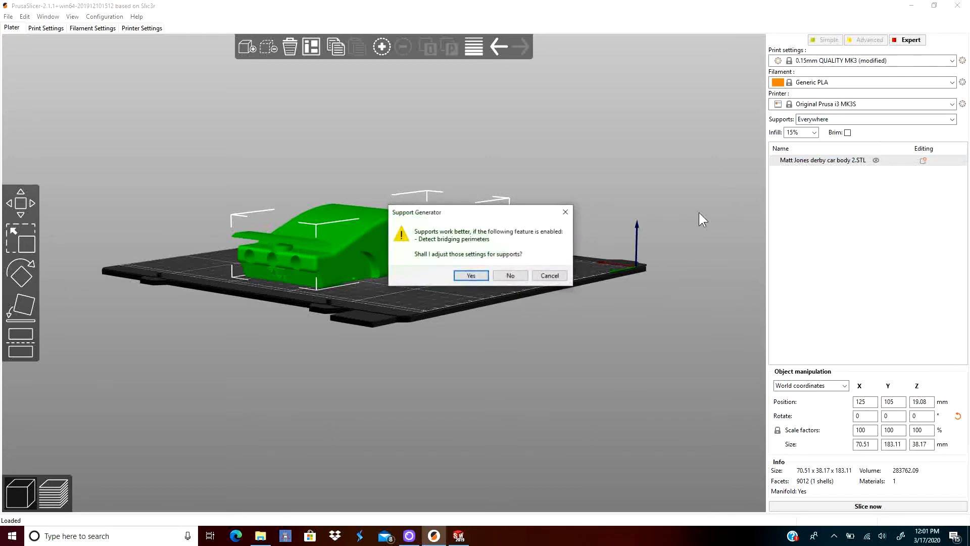
click(470, 275)
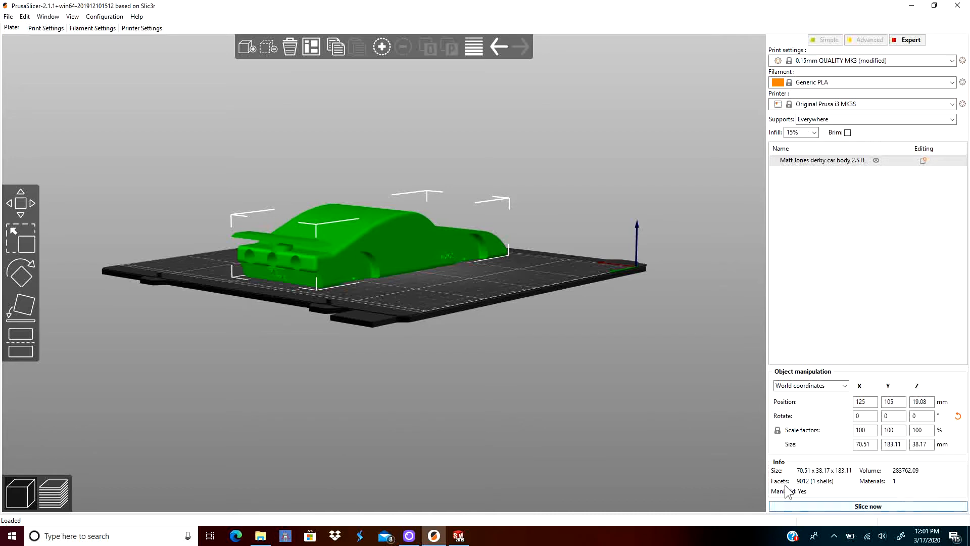
Reduce the speaker volume further and deselect the car body on the print bed
click(881, 537)
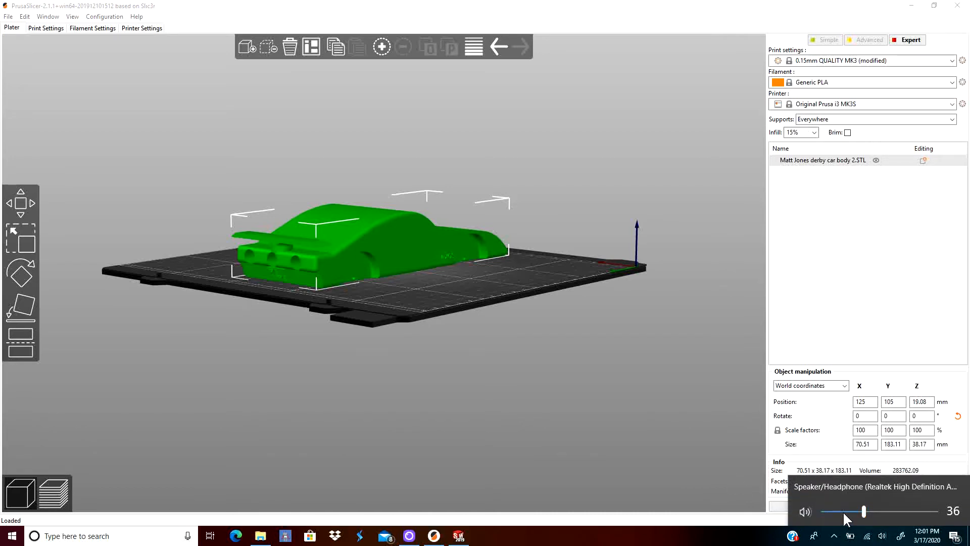
click(843, 510)
click(661, 423)
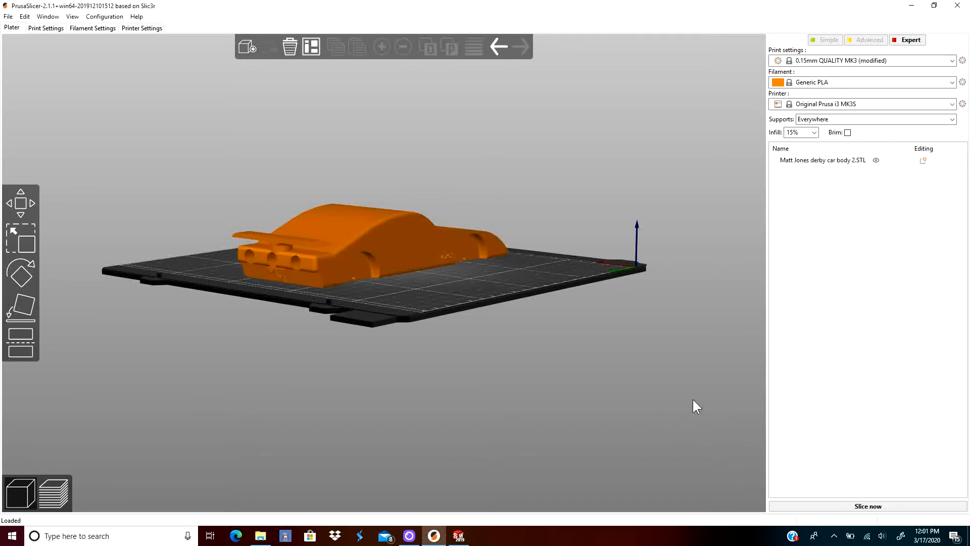
Slice the car body with the current print settings
click(845, 505)
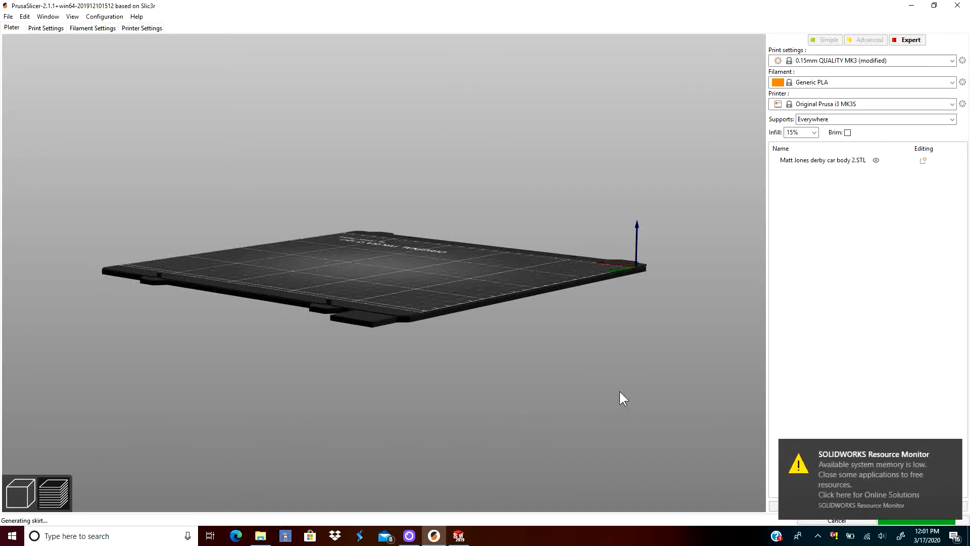
Inspect the sliced car body with its supports, and close PrusaSlicer, discarding the modified print settings
drag(474, 355, 434, 356)
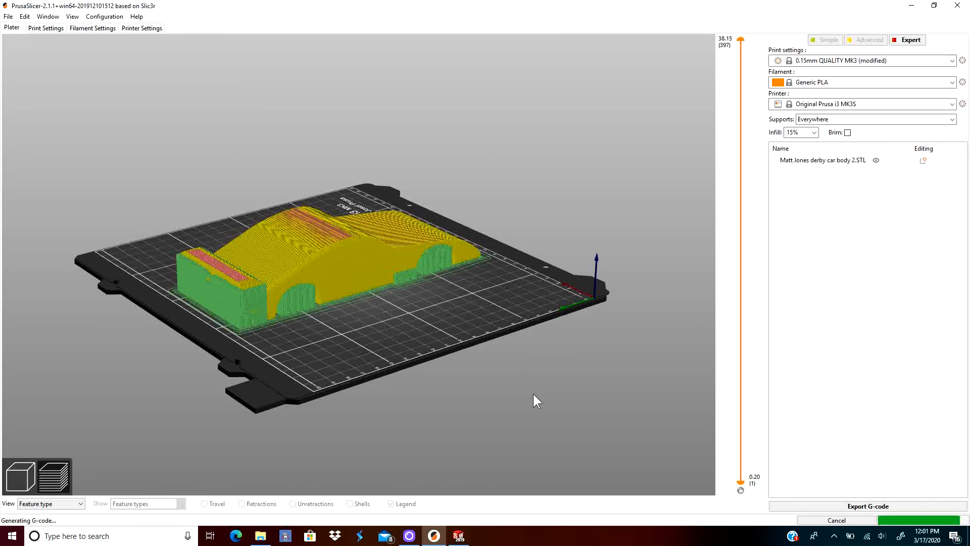
mouse_move(532, 393)
mouse_down()
mouse_move(538, 383)
mouse_move(526, 390)
mouse_up()
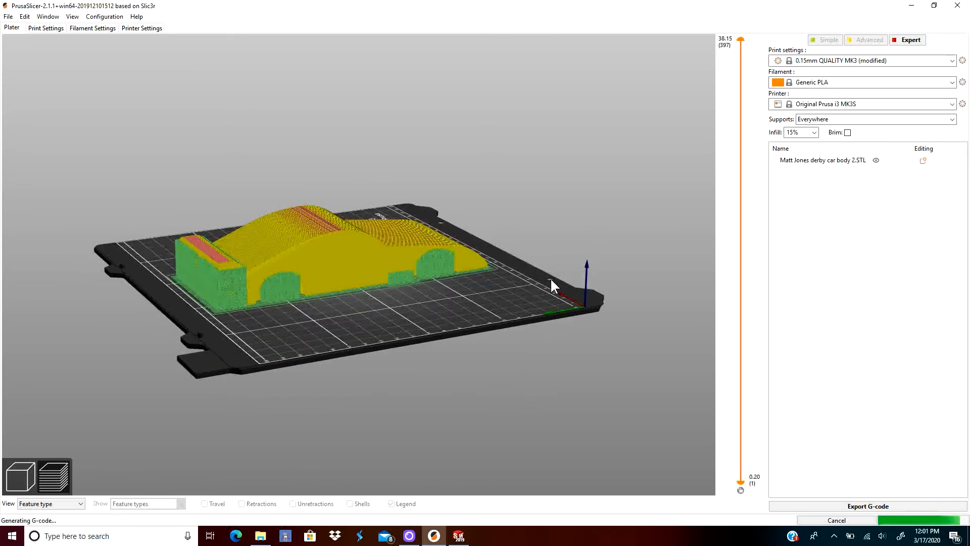
click(956, 5)
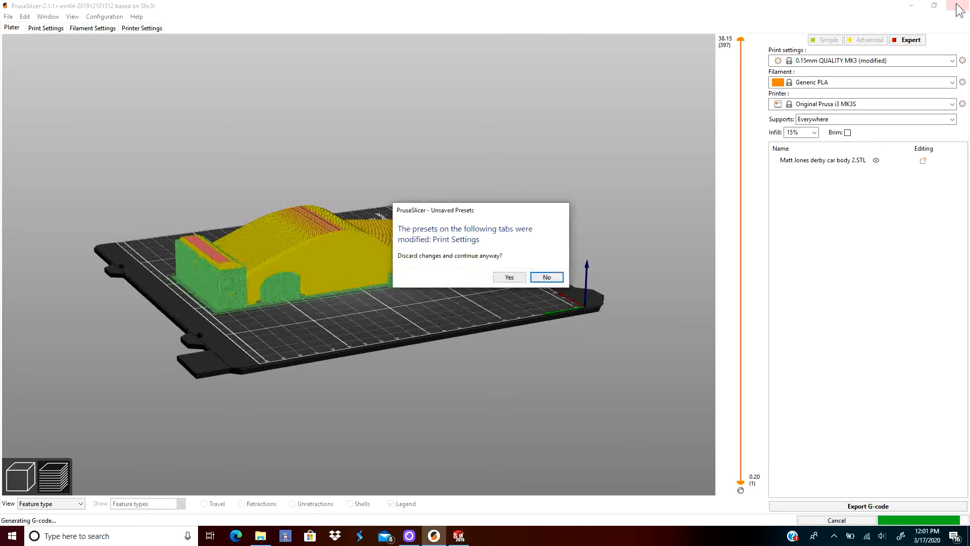
click(509, 277)
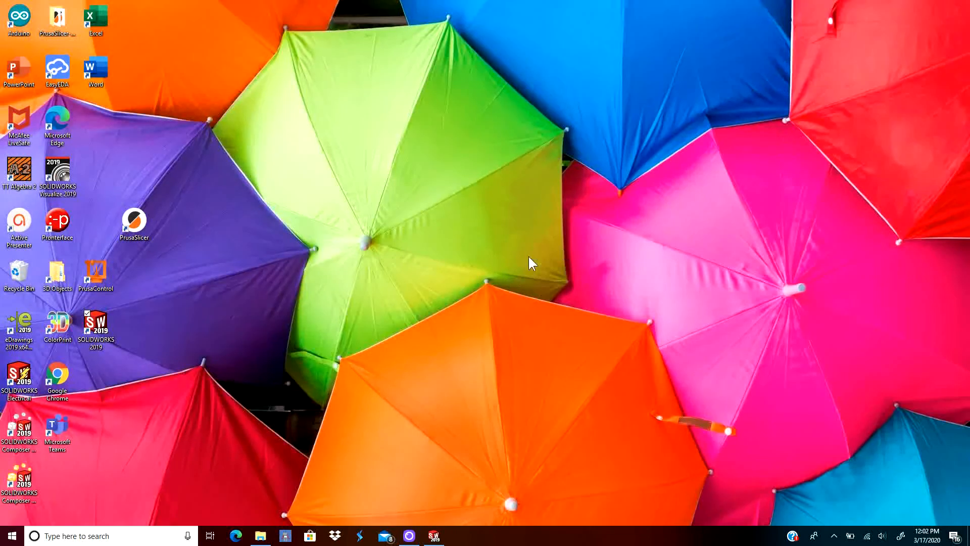
Switch to the webcam capture window to view the printed car body, and minimize it
click(409, 536)
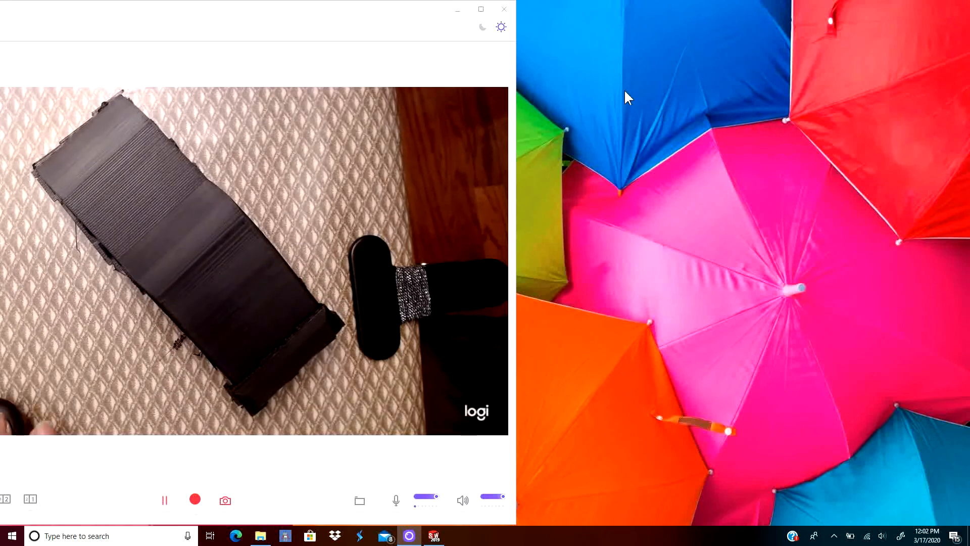
click(456, 10)
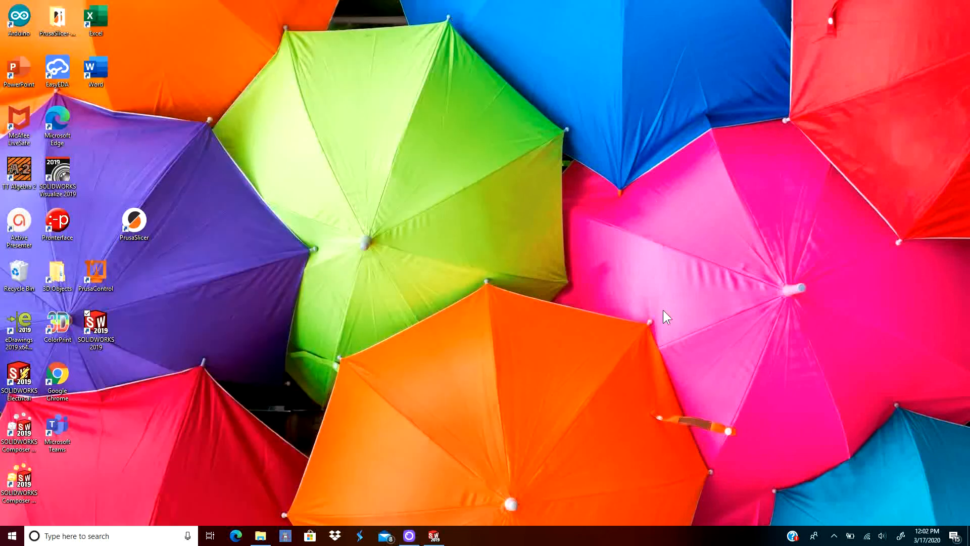